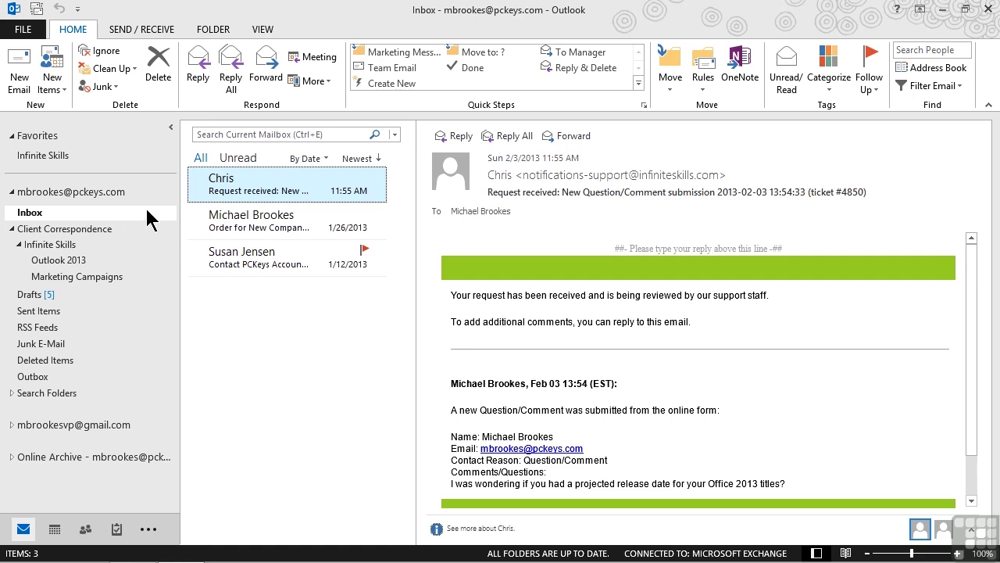
# Start an always-move-this-sender's-mail rule for the support message, then abandon the folder choice.
pyautogui.rightClick(310, 192)
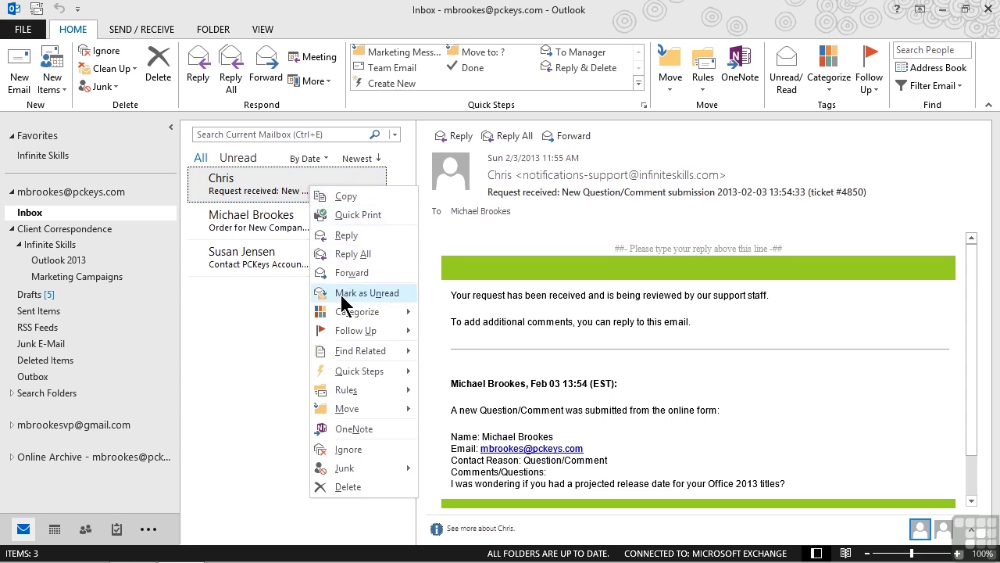
pyautogui.moveTo(357, 390)
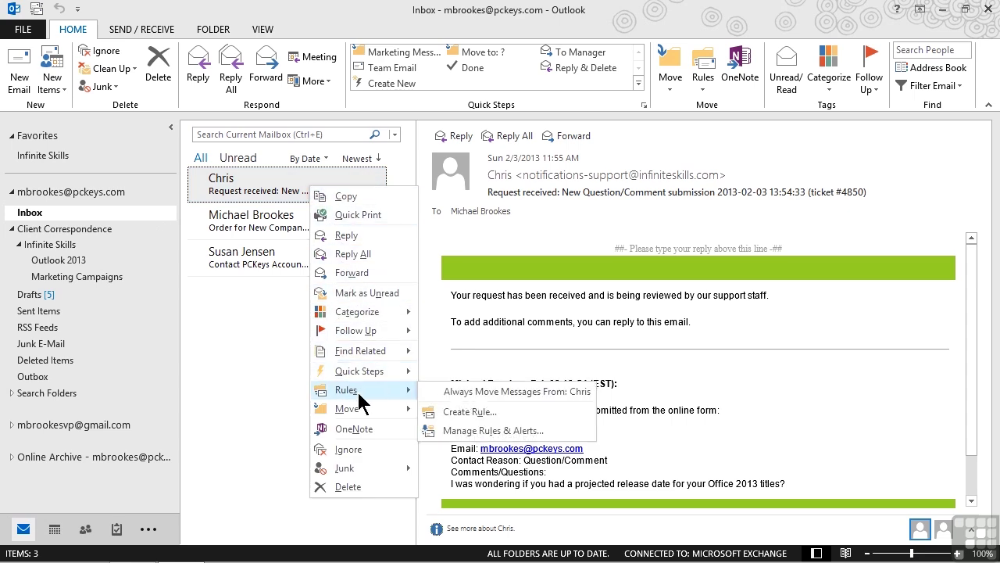
pyautogui.click(438, 391)
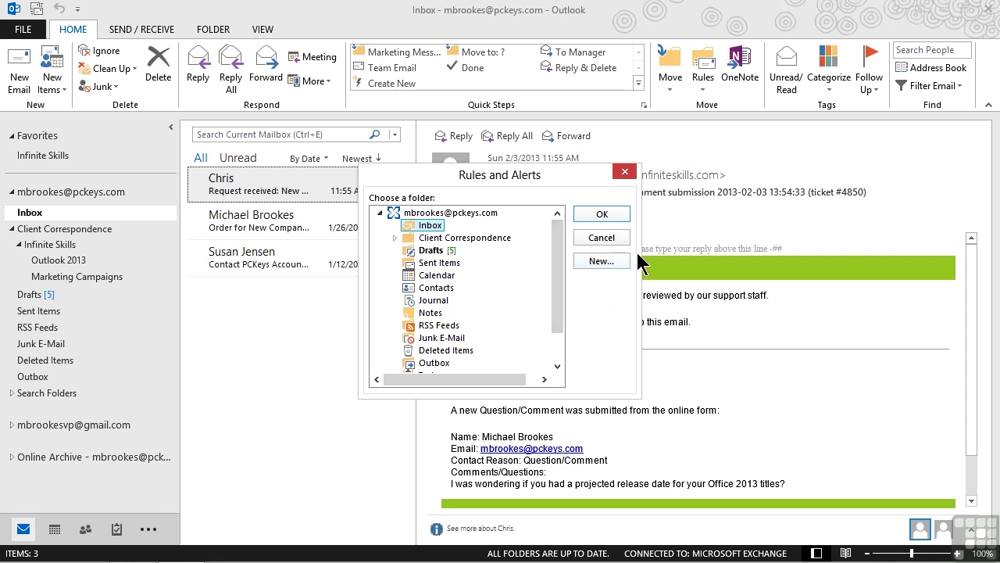
pyautogui.click(611, 236)
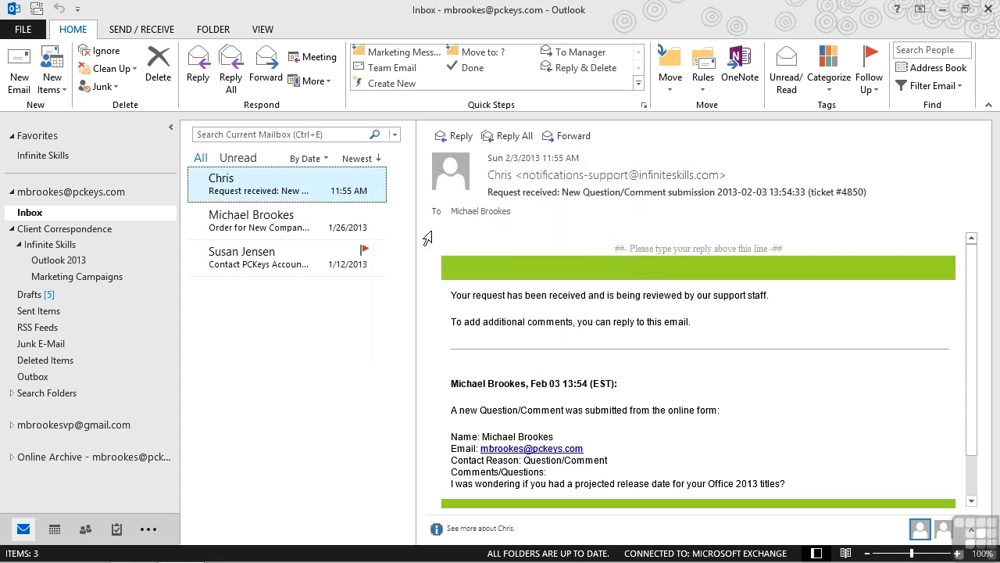
# Create a rule from the support message with its sender and sent-to-me-only conditions ticked.
pyautogui.rightClick(294, 188)
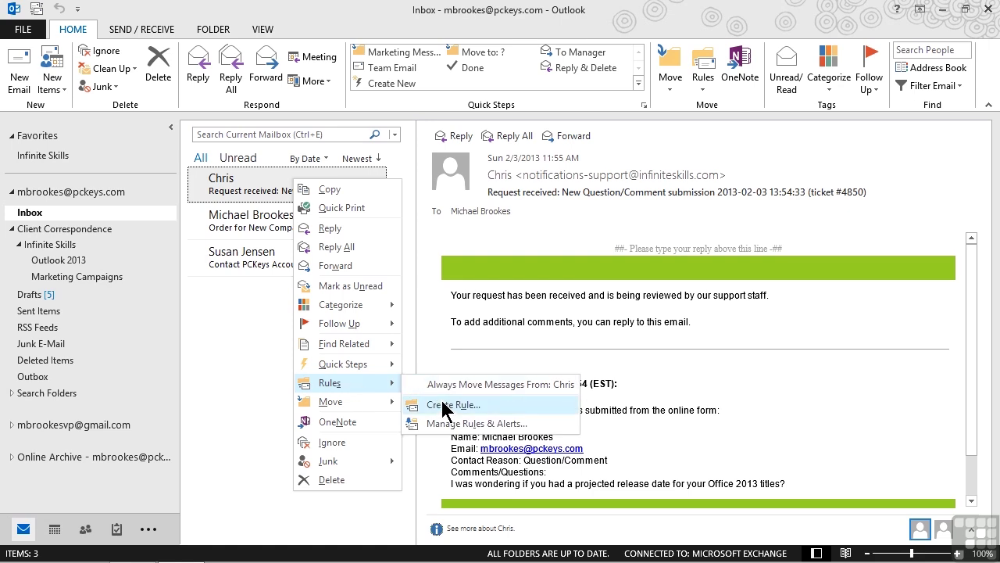
pyautogui.click(444, 406)
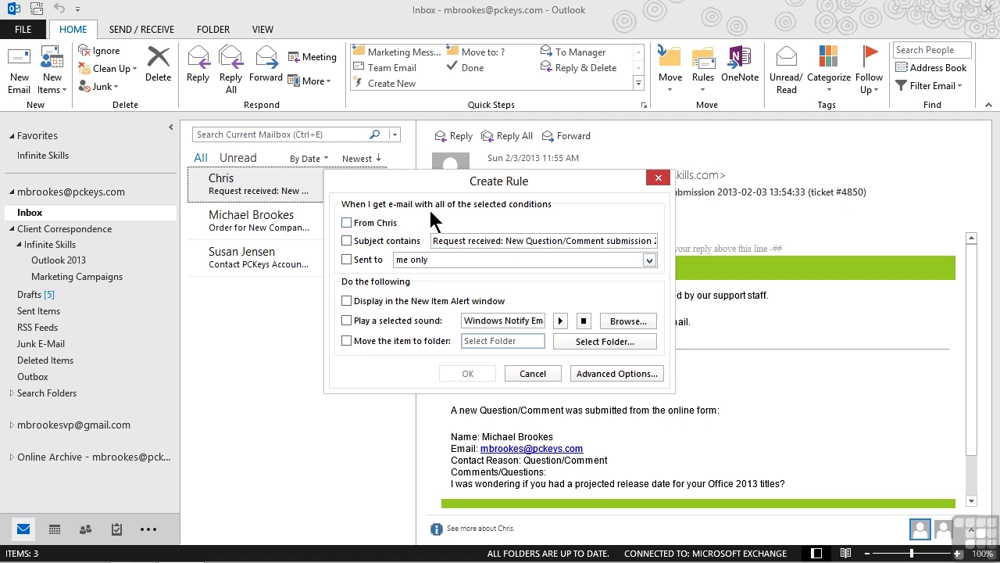
pyautogui.click(358, 225)
pyautogui.click(346, 260)
# Cancel the Create Rule draft without saving it.
pyautogui.click(528, 374)
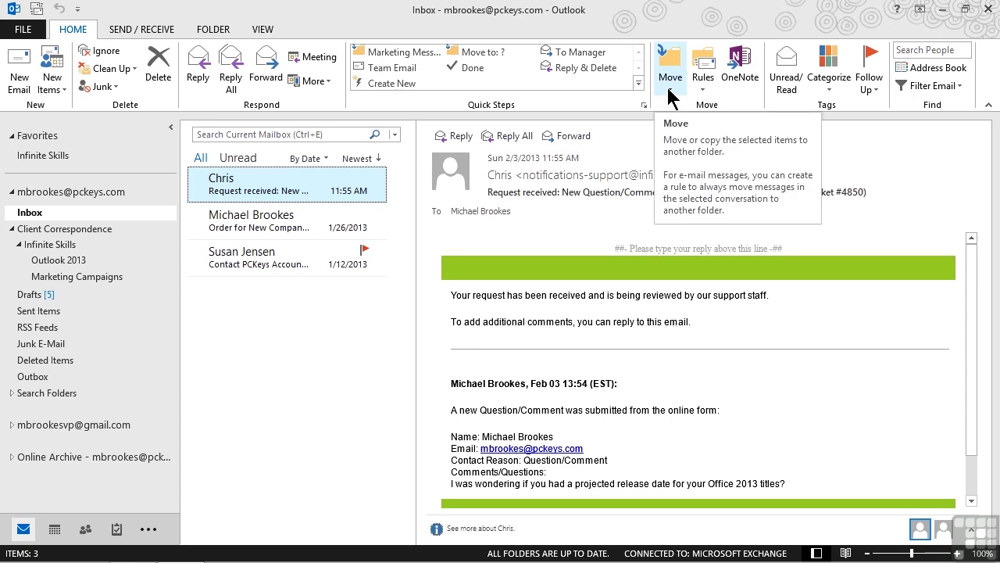
# Open Manage Rules & Alerts from the Home ribbon's Rules dropdown.
pyautogui.click(703, 92)
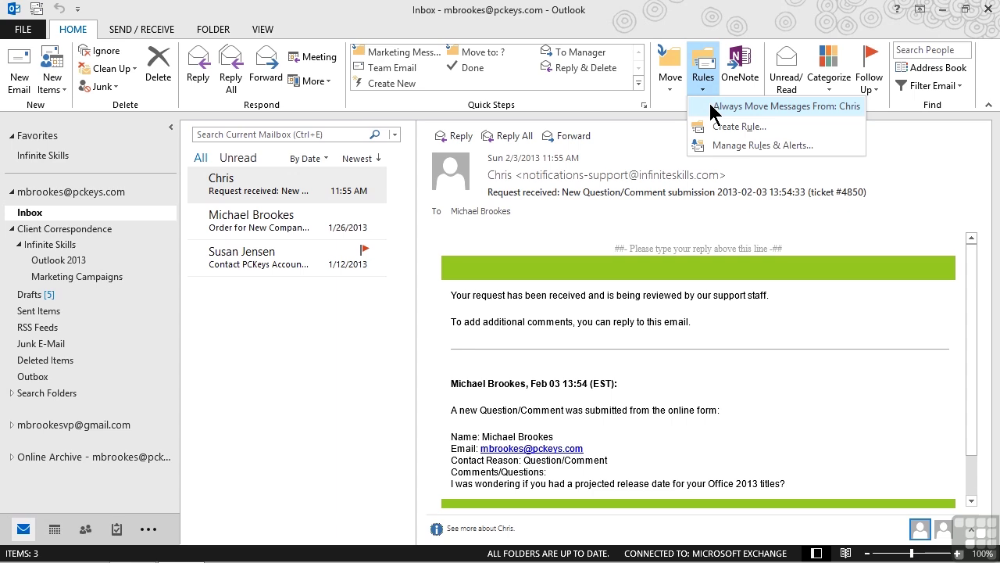
pyautogui.click(719, 145)
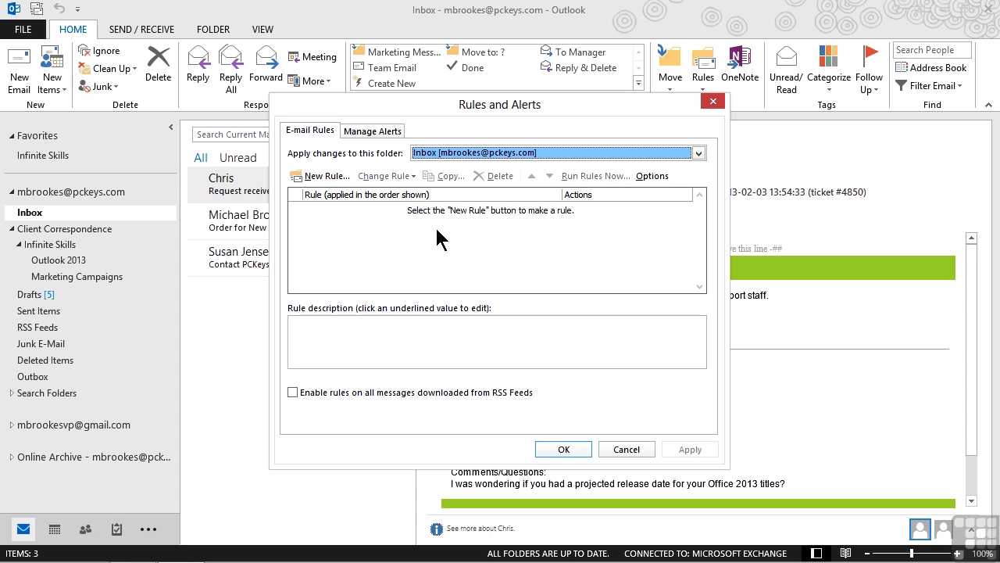
# Begin a New Rule from the blank 'Apply rule on messages I receive' template.
pyautogui.click(328, 179)
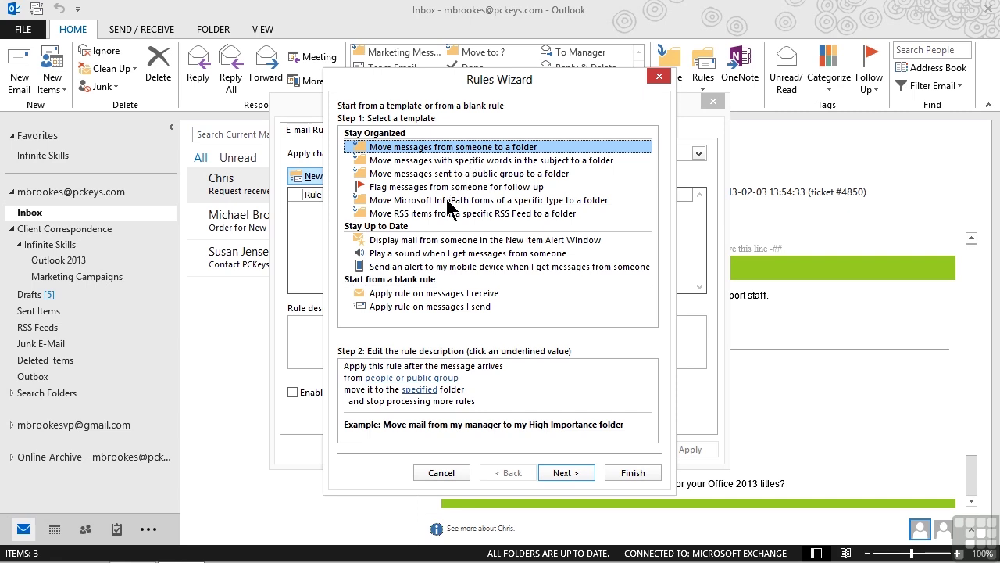
pyautogui.click(426, 294)
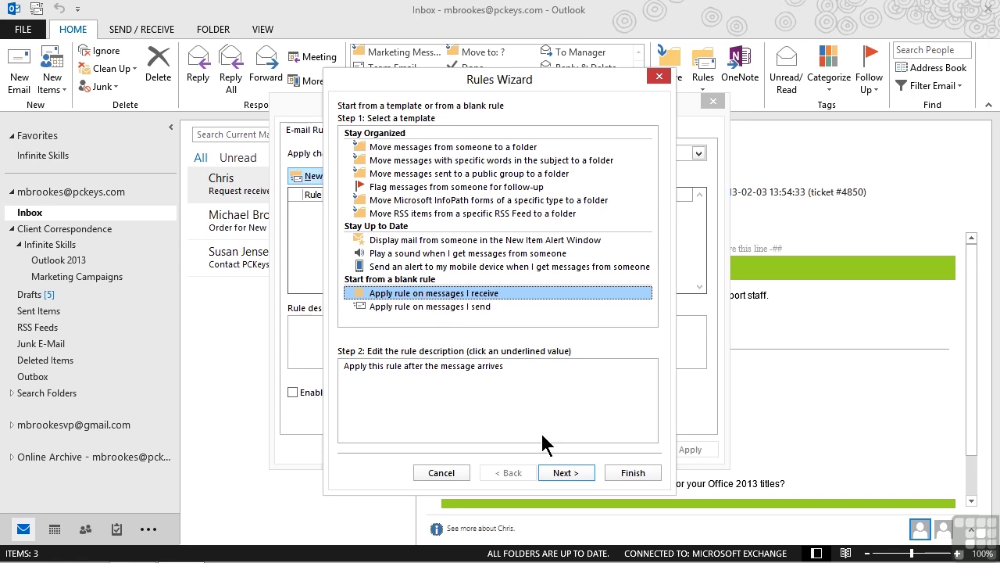
# Move to conditions, tick 'with specific words in the sender's address', and begin defining the words.
pyautogui.click(548, 472)
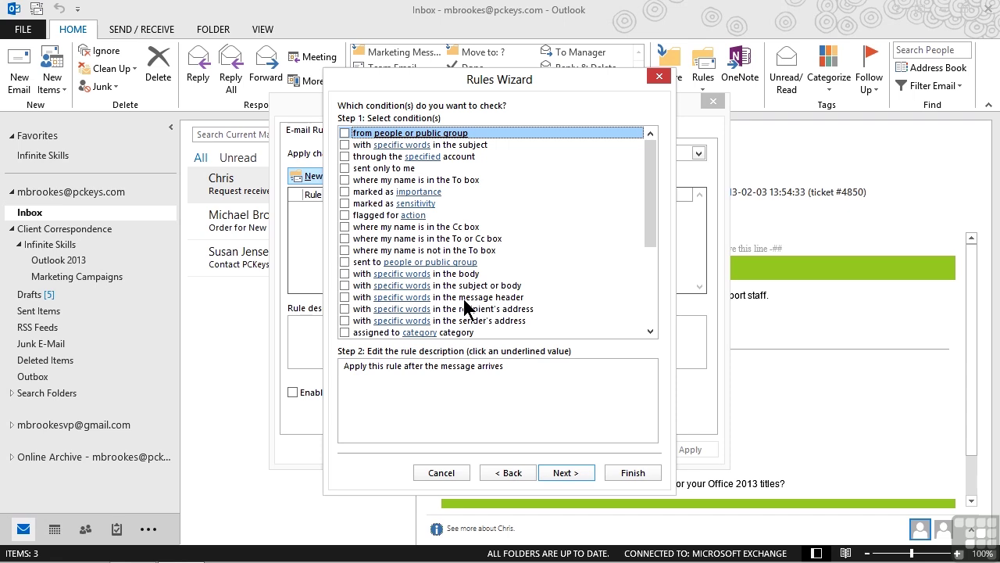
pyautogui.click(345, 321)
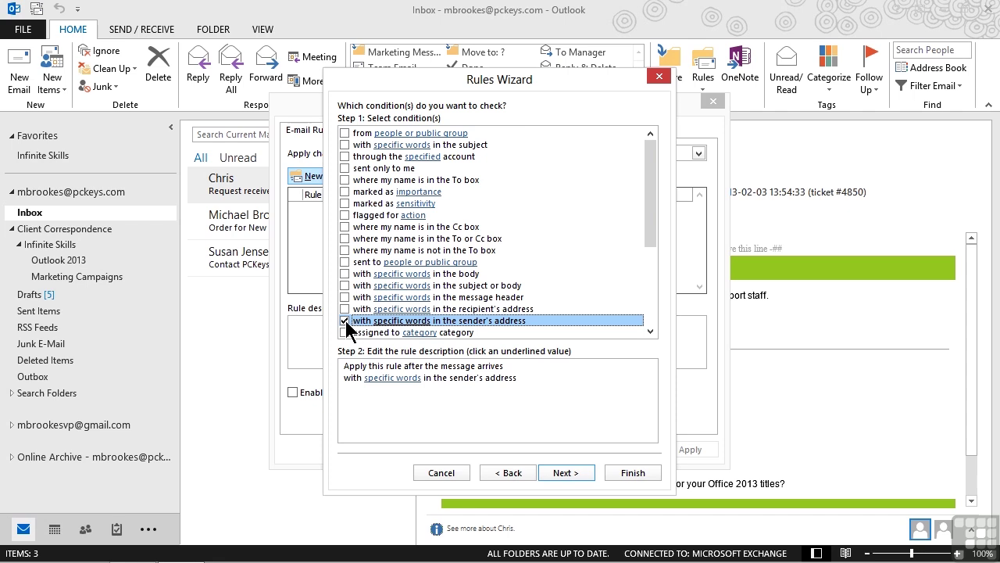
pyautogui.click(393, 395)
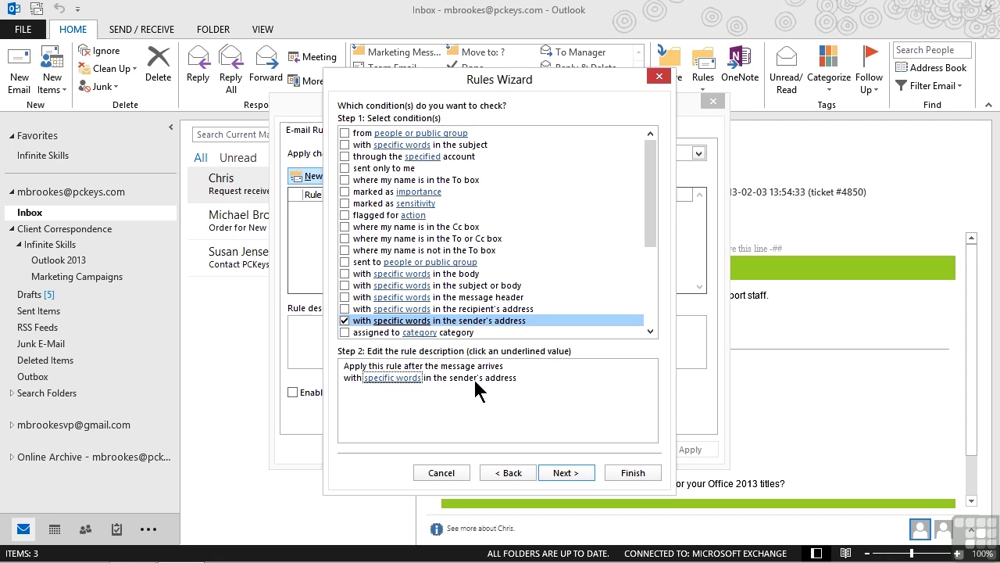
# Add infiniteskills.com as the sender-address search text and confirm it.
pyautogui.click(397, 379)
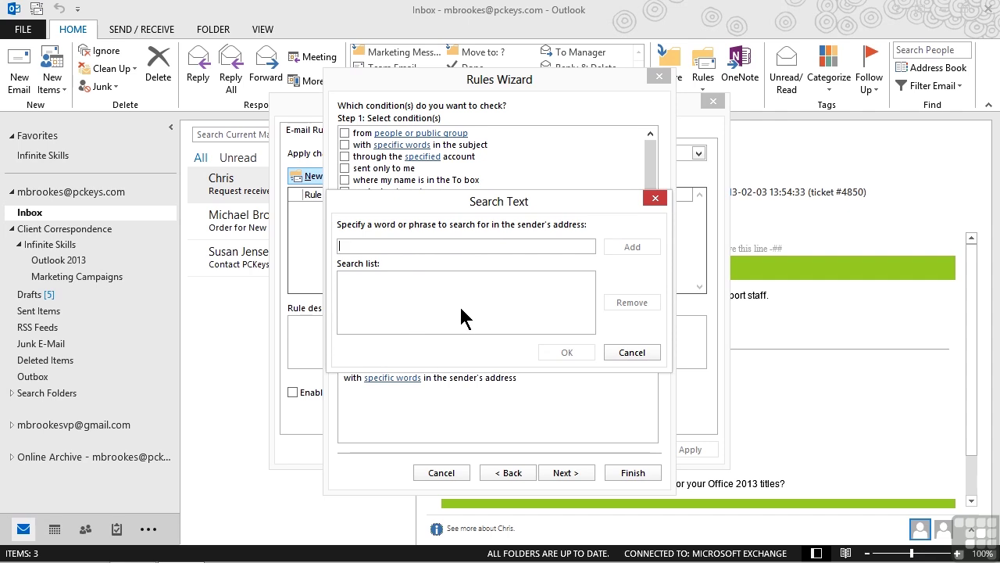
pyautogui.write('infinit')
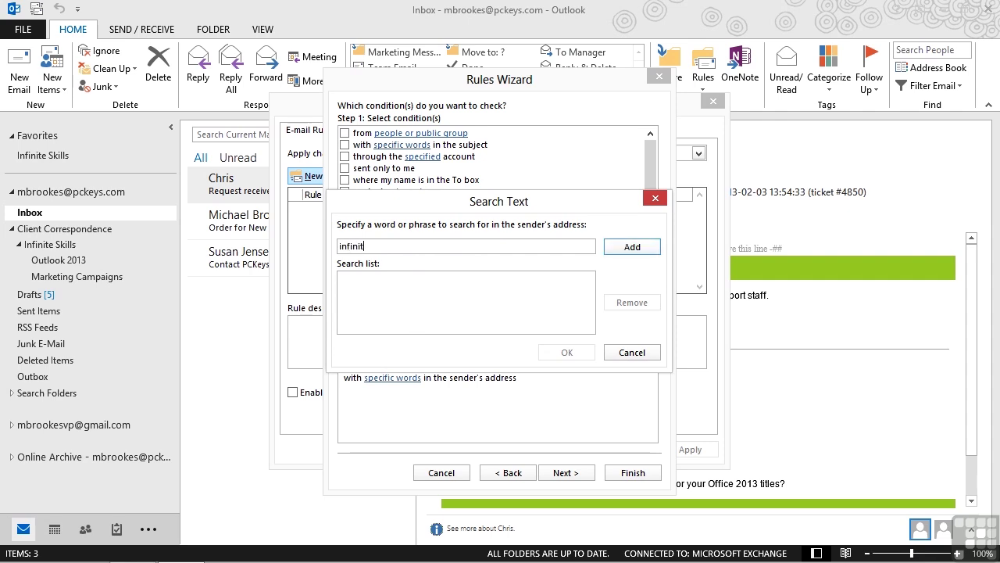
pyautogui.write('eskills.com')
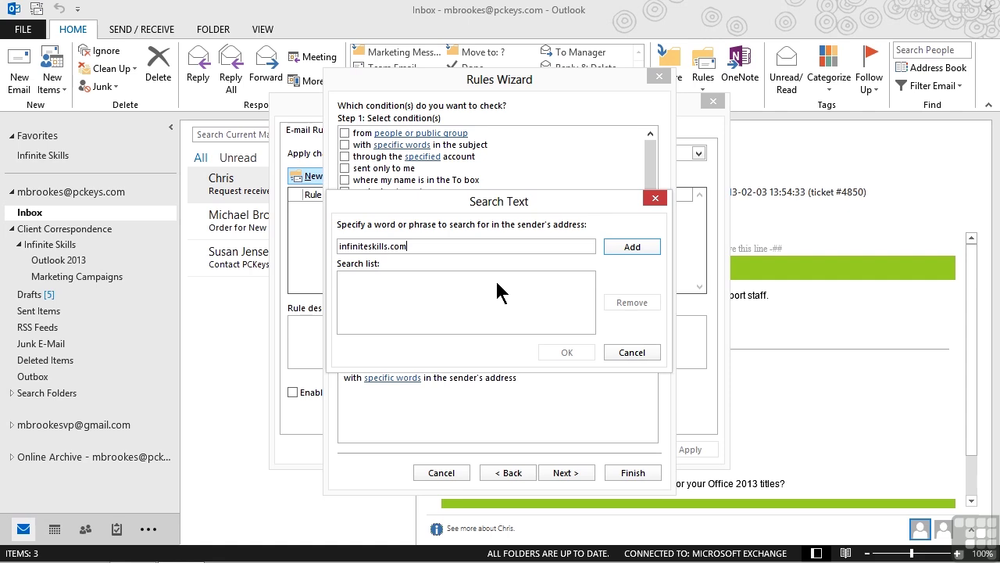
pyautogui.click(610, 244)
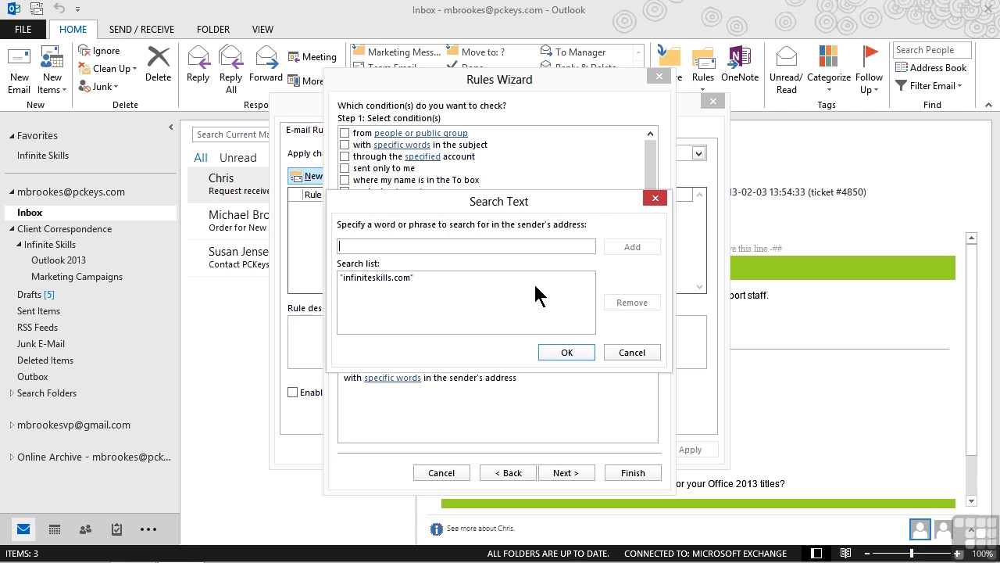
pyautogui.click(561, 351)
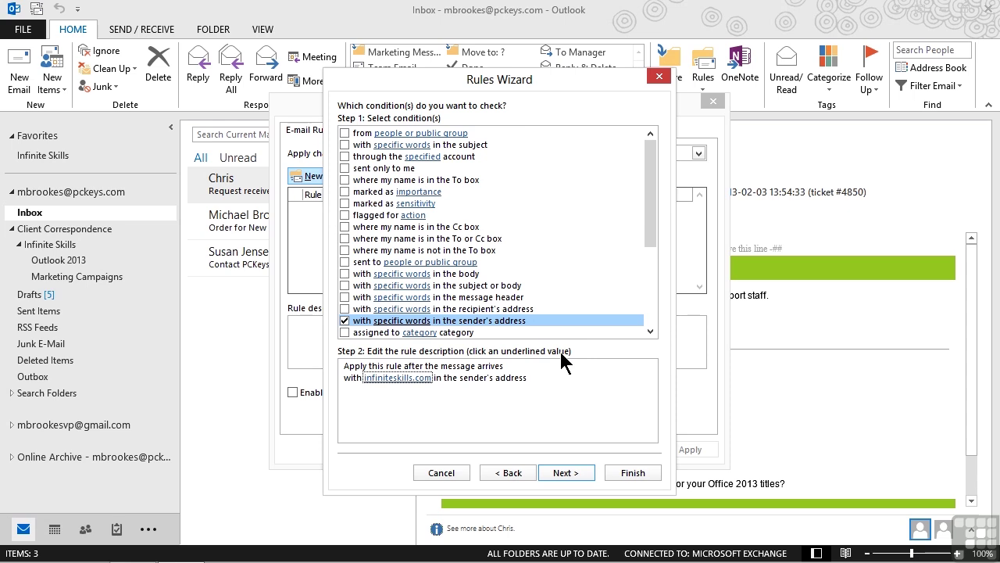
# Add the action moving matching messages to Client Correspondence > Infinite Skills.
pyautogui.click(564, 472)
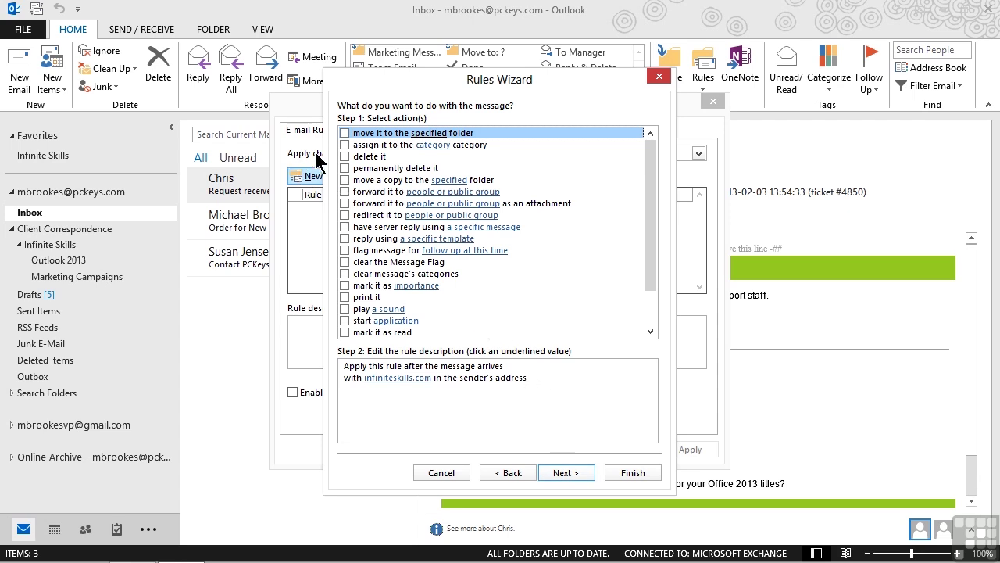
pyautogui.click(345, 133)
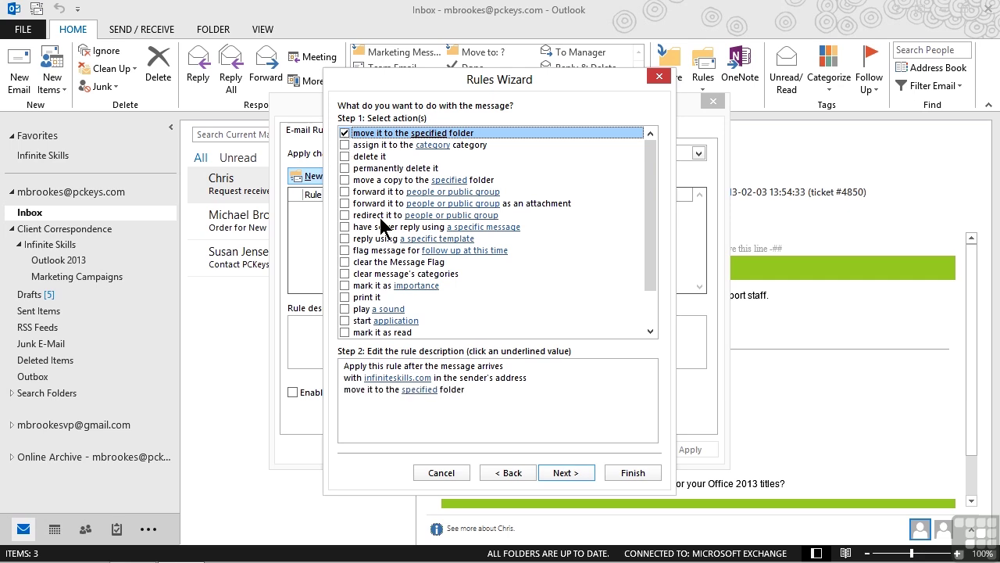
pyautogui.click(419, 389)
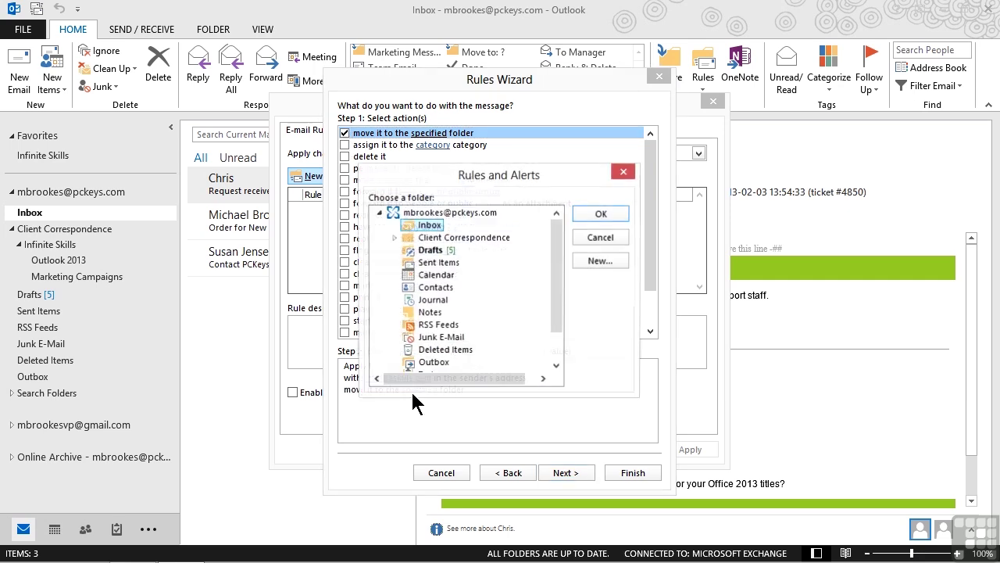
pyautogui.click(394, 237)
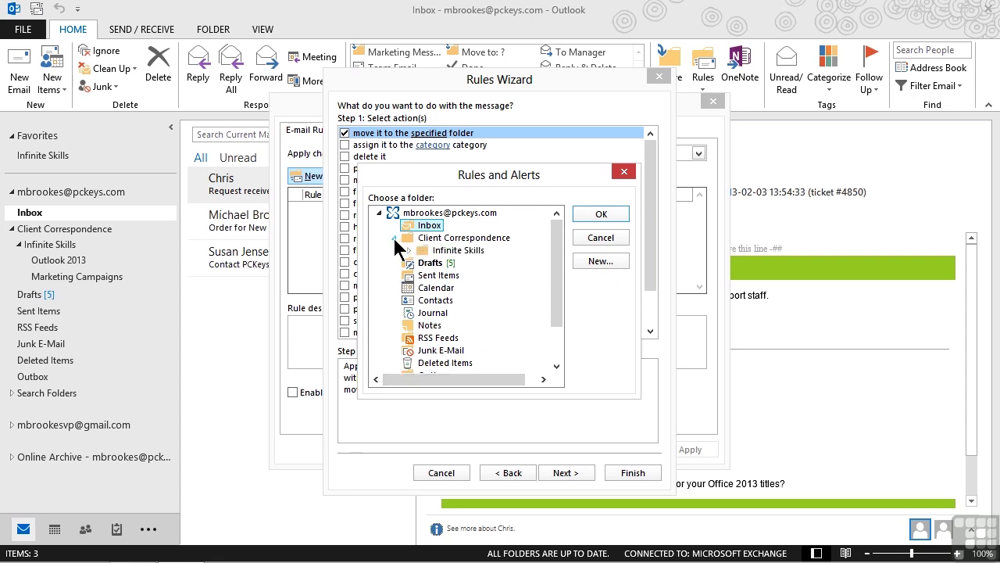
pyautogui.click(438, 250)
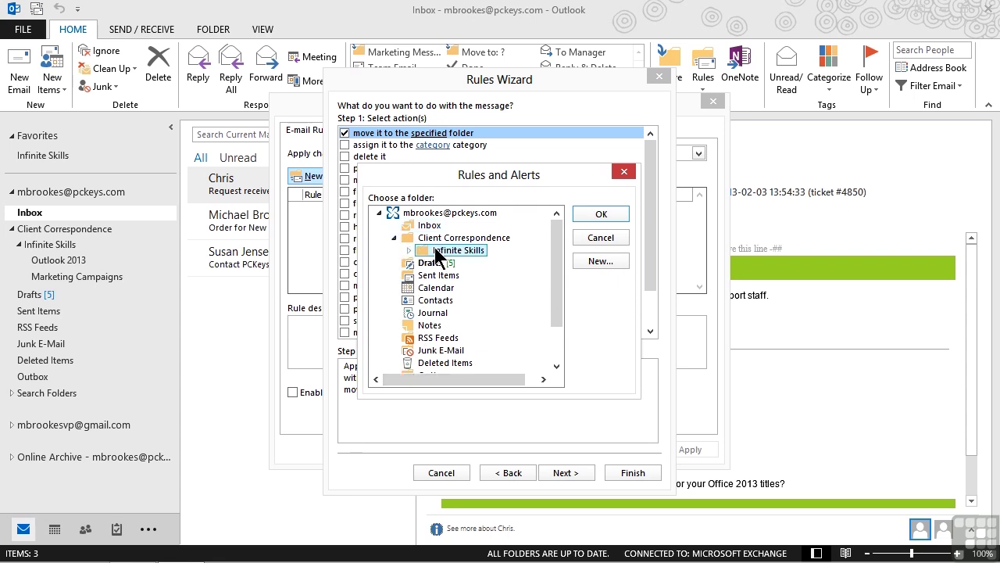
pyautogui.click(591, 218)
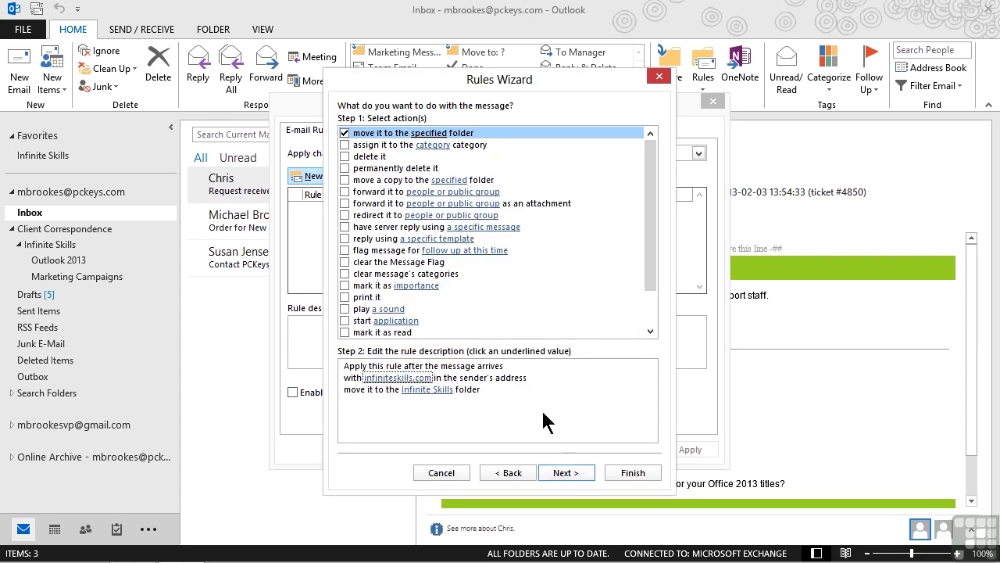
# Add 'stop processing more rules' as a further rule action.
pyautogui.click(655, 332)
pyautogui.click(655, 331)
pyautogui.click(650, 331)
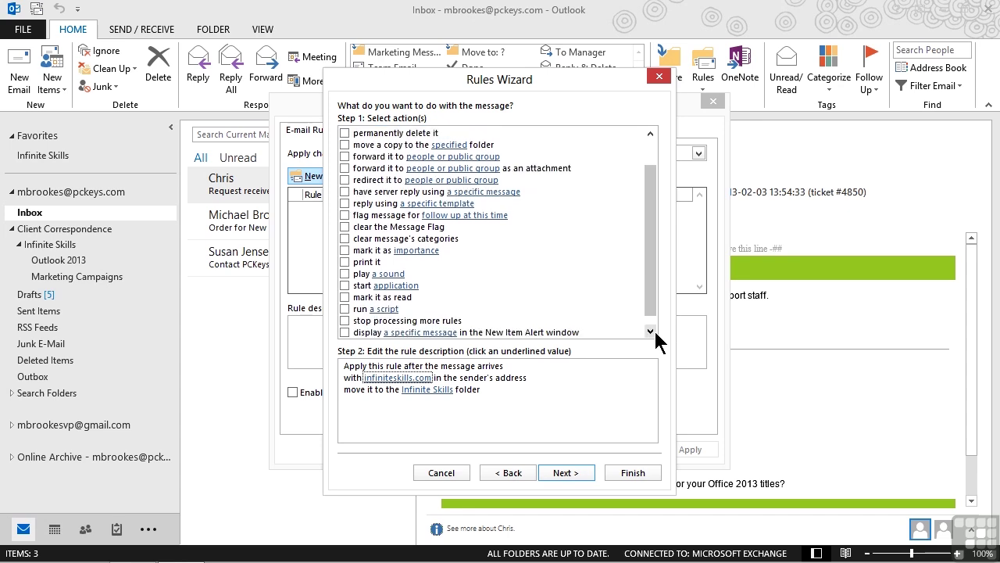
pyautogui.click(653, 331)
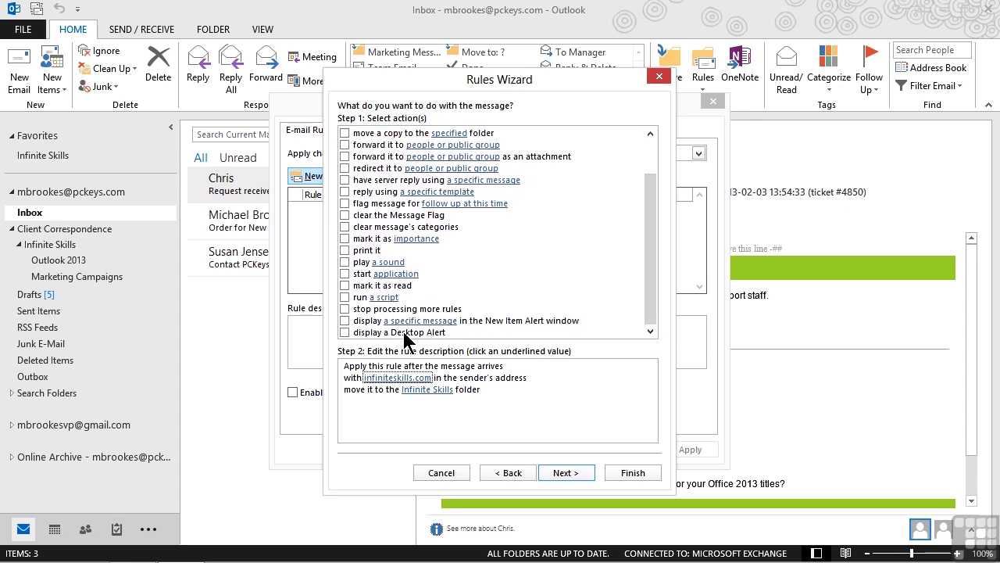
pyautogui.click(344, 308)
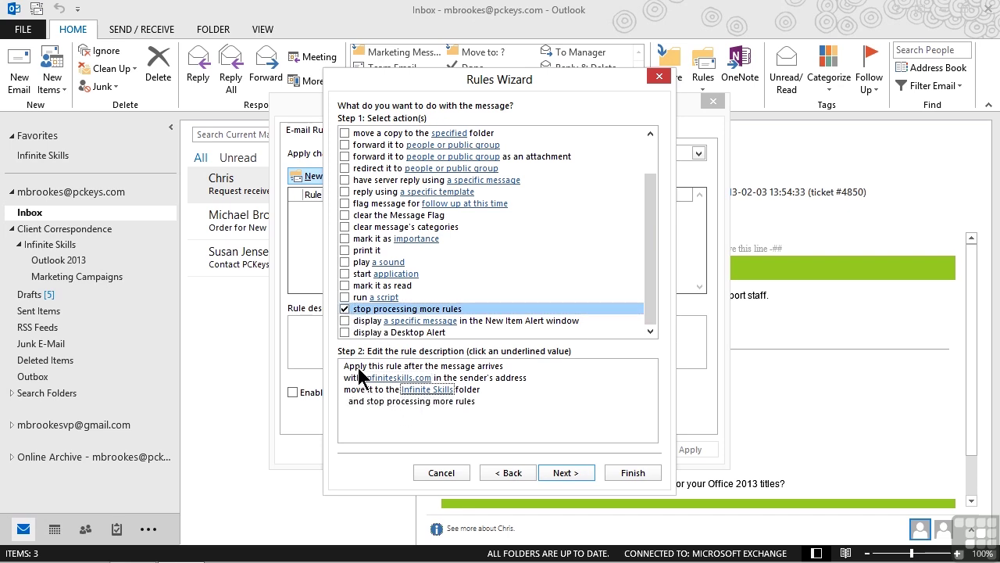
pyautogui.click(406, 378)
# Skip exceptions, name the rule 'Infinite Skils Incoming', and enable run now and all accounts.
pyautogui.click(567, 473)
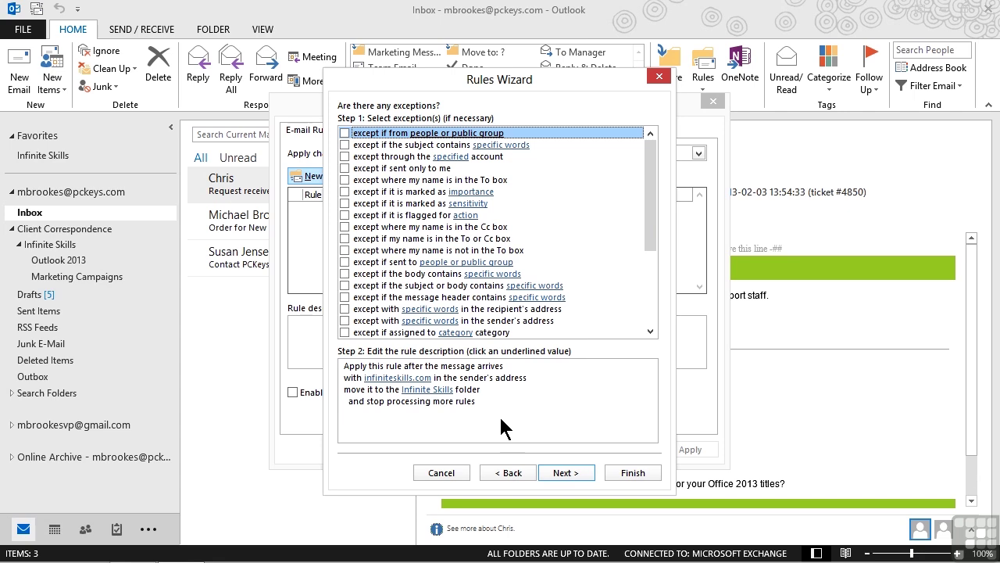
pyautogui.click(563, 471)
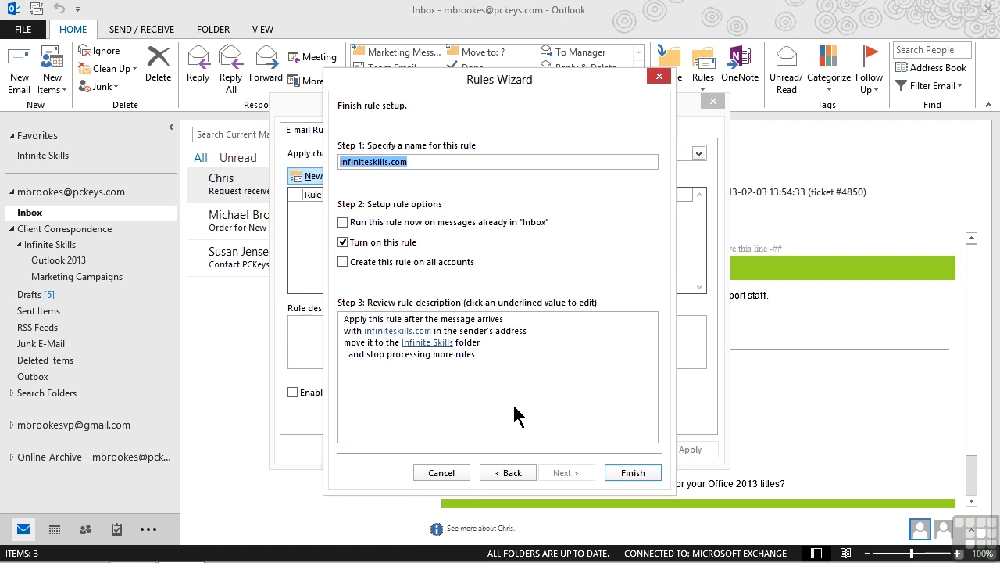
pyautogui.write('Infinite Skils Incoming')
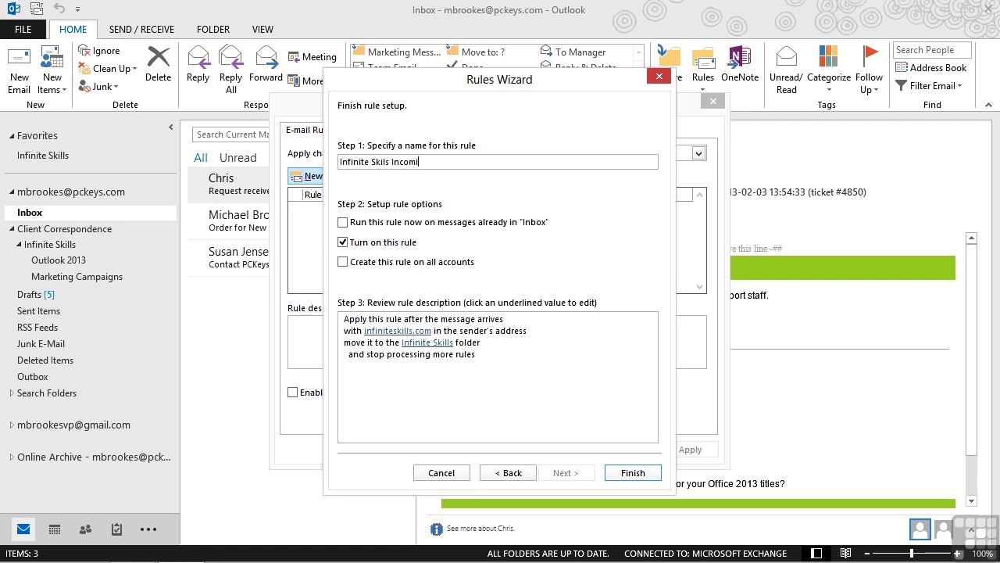
pyautogui.click(502, 396)
pyautogui.click(342, 221)
pyautogui.click(344, 262)
pyautogui.click(420, 381)
# Finish the Rules Wizard to save the Infinite Skils Incoming rule.
pyautogui.click(618, 473)
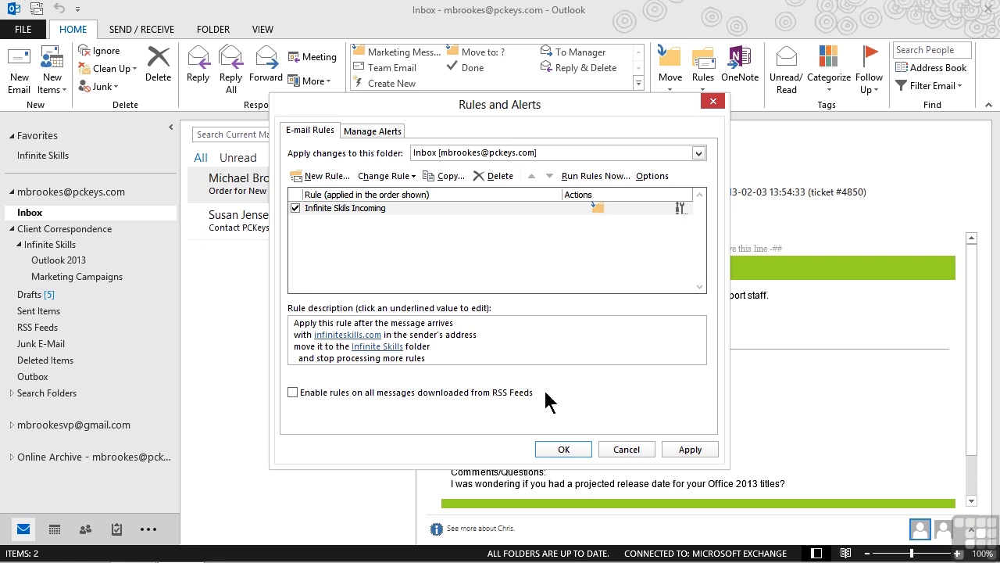
# Save the new rule, close Rules and Alerts, and view the moved infiniteskills.com message in Infinite Skills.
pyautogui.click(565, 449)
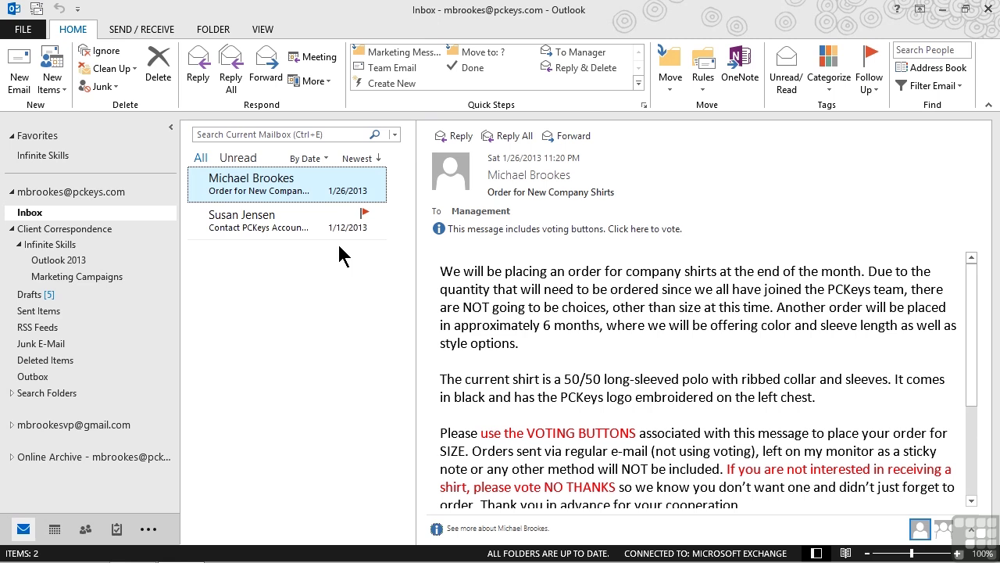
pyautogui.click(66, 245)
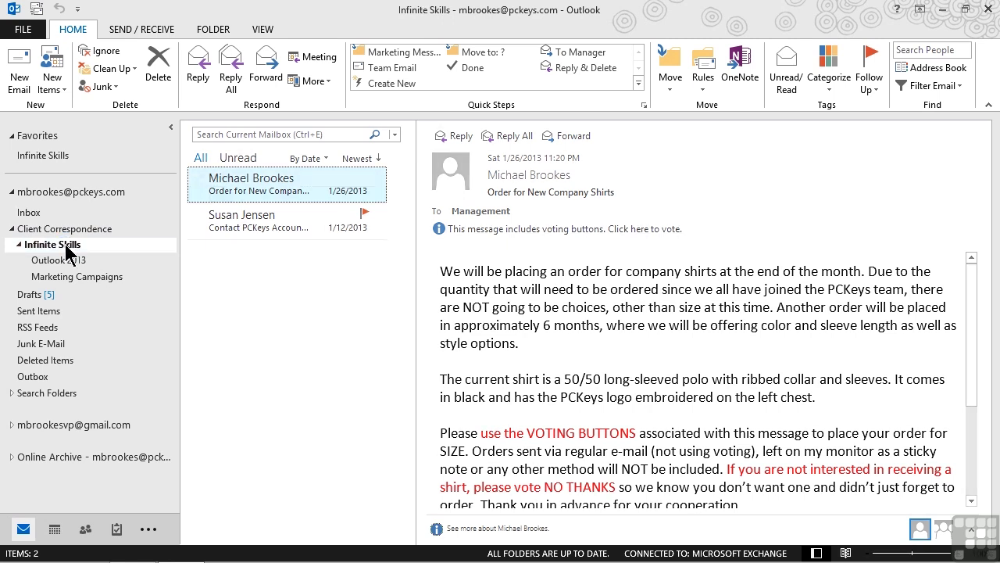